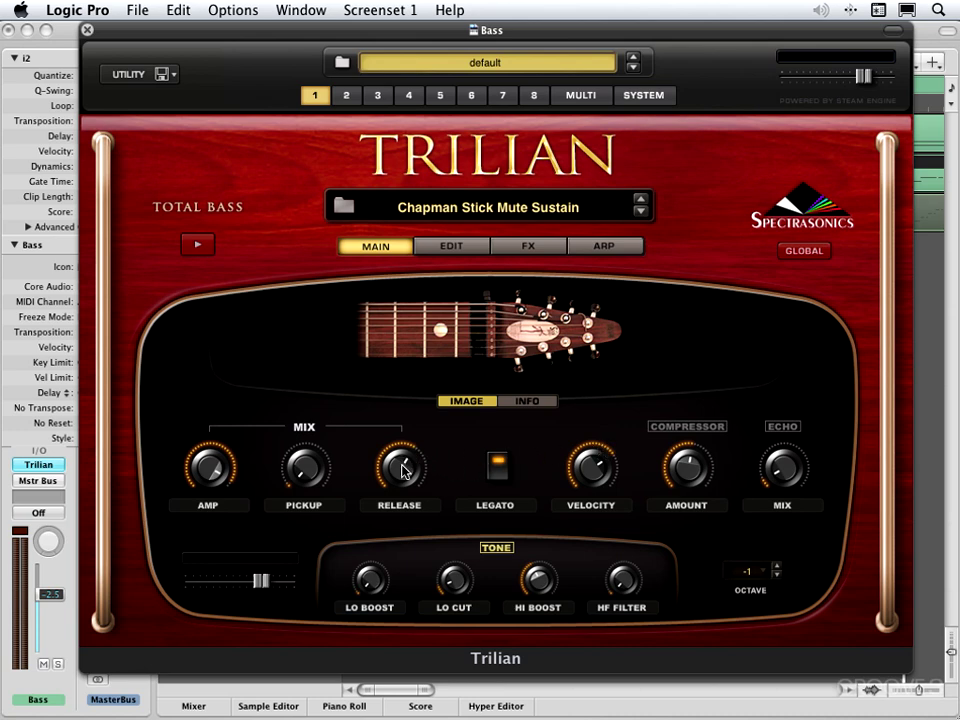
- Toggle Trilian's LEGATO switch off and back on, then bring up the FX page
click(503, 478)
click(500, 468)
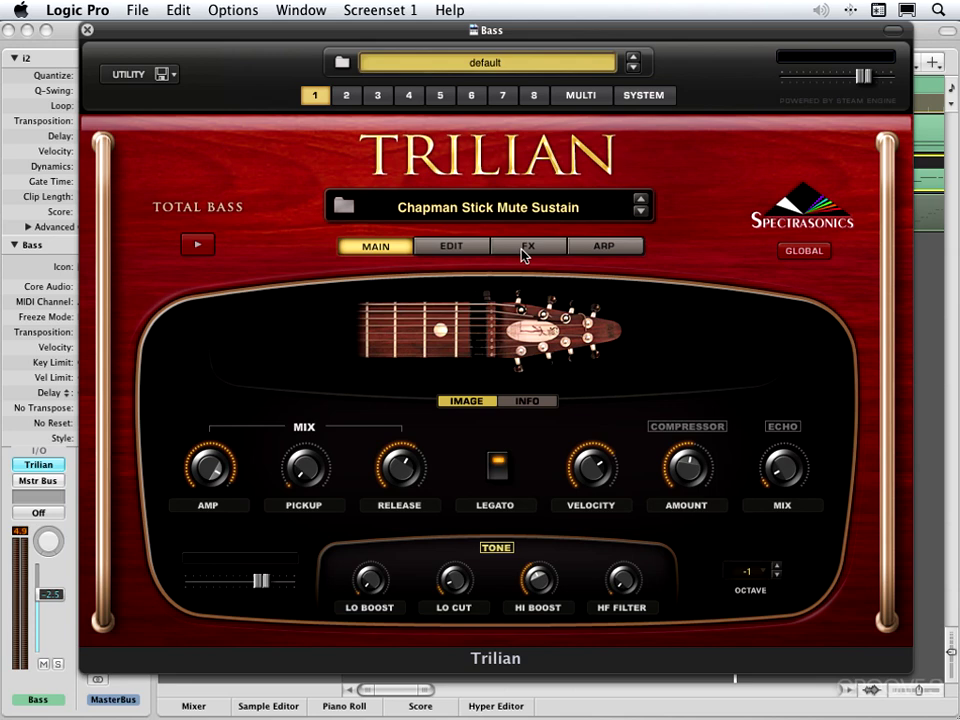
click(525, 250)
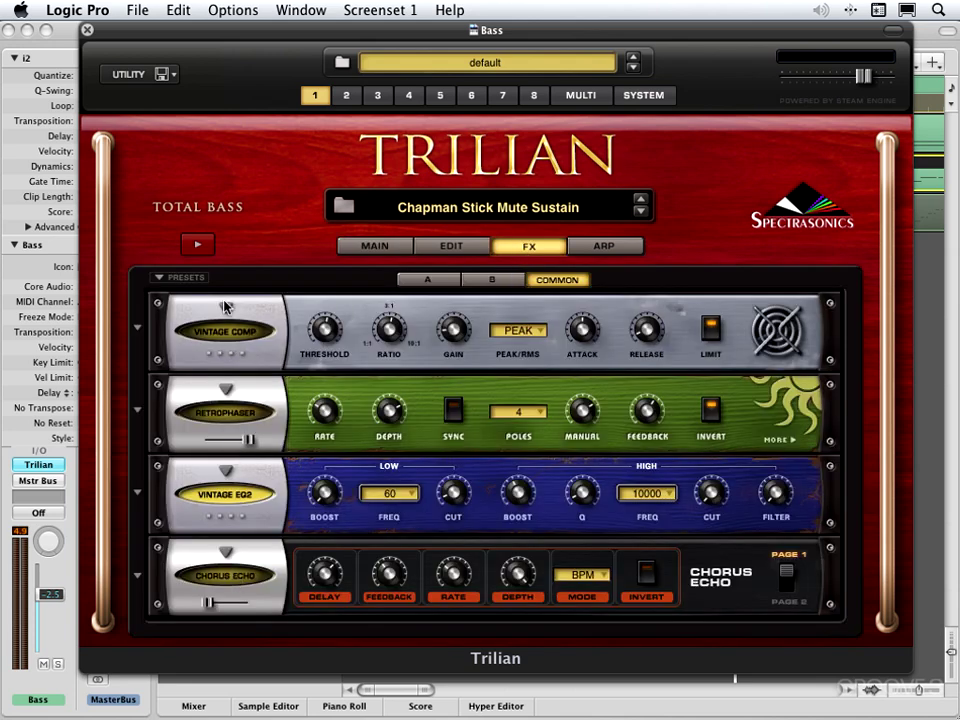
- On the Main page, check which parameters the Compressor knob is assigned to
click(382, 249)
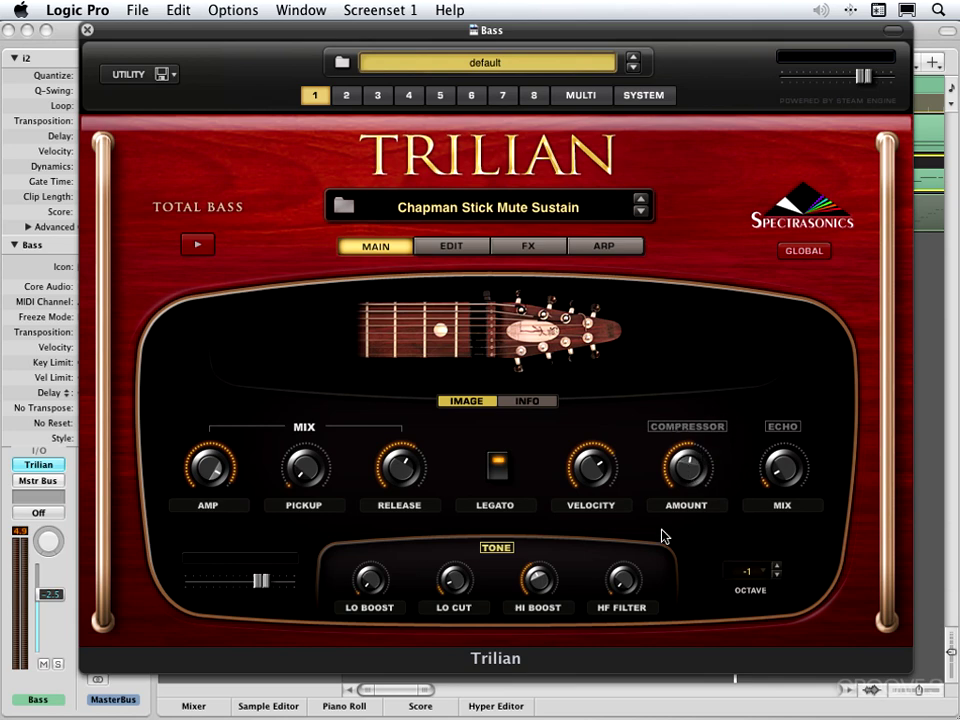
right_click(676, 434)
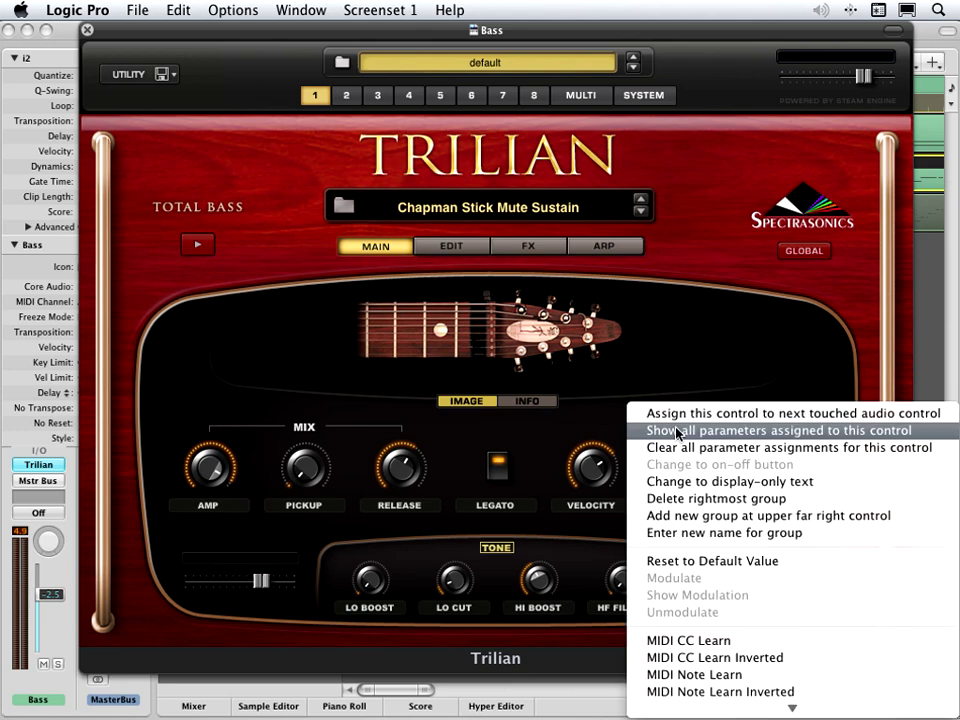
click(676, 432)
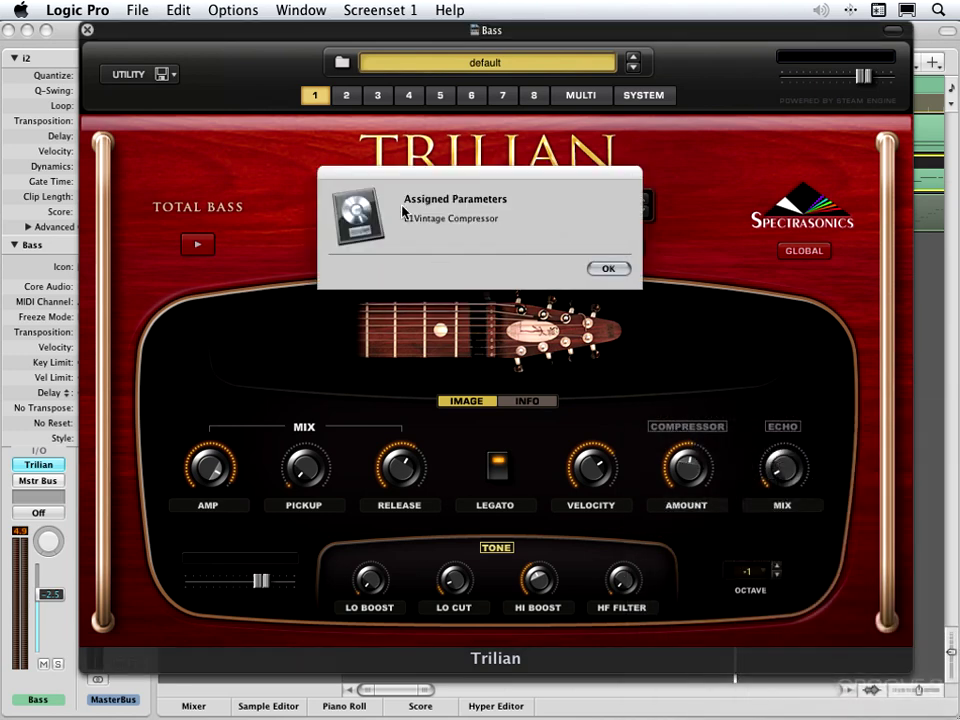
click(609, 268)
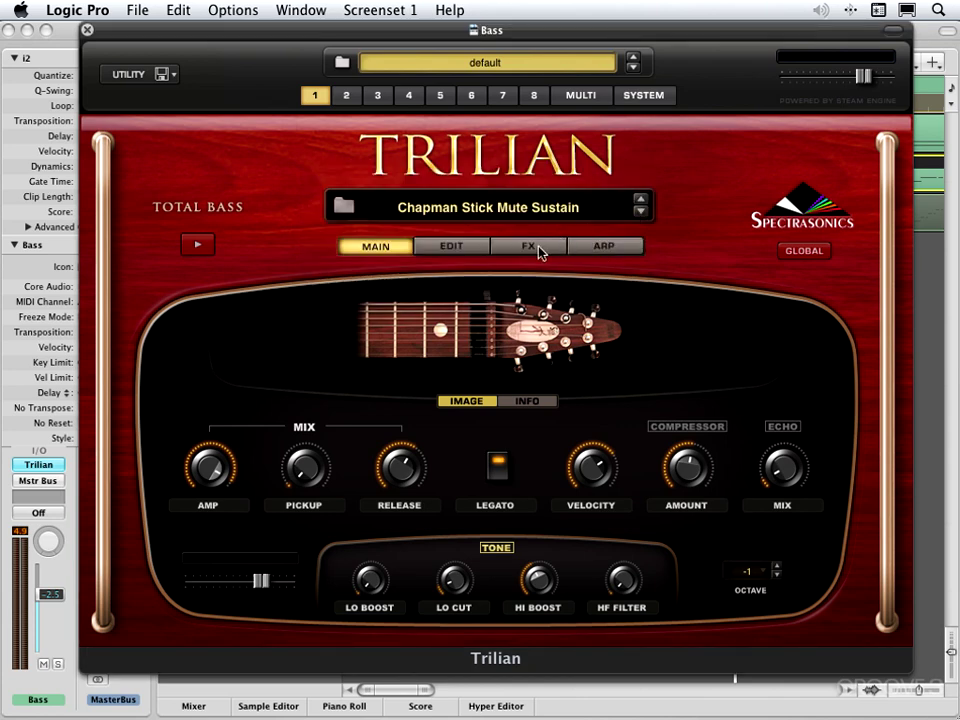
- After a look at the FX page, check which parameters the Echo knob controls
click(538, 250)
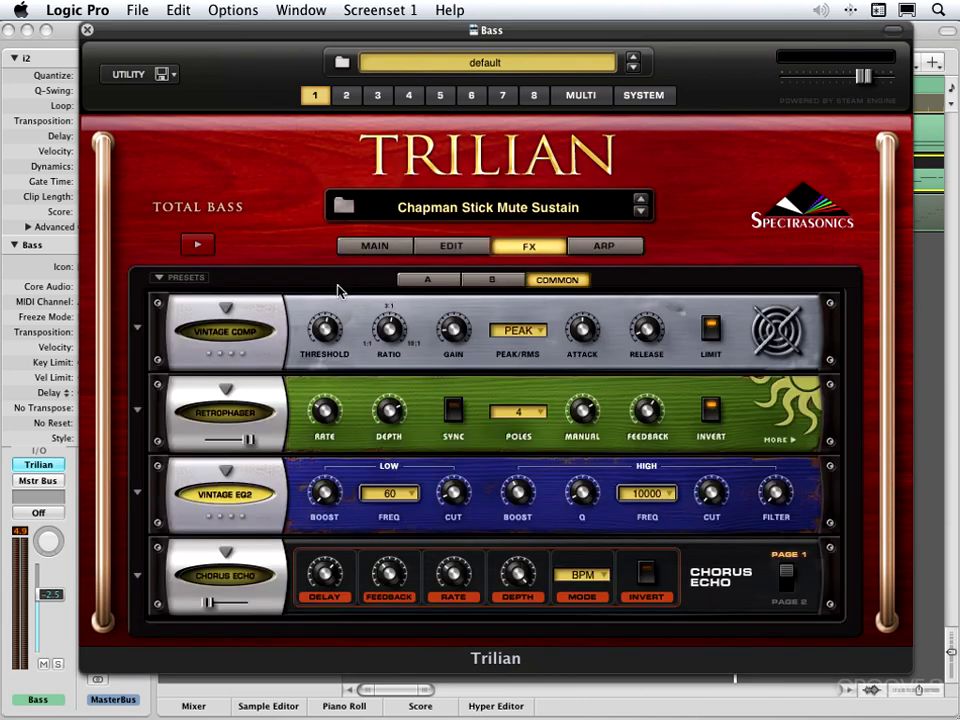
click(372, 250)
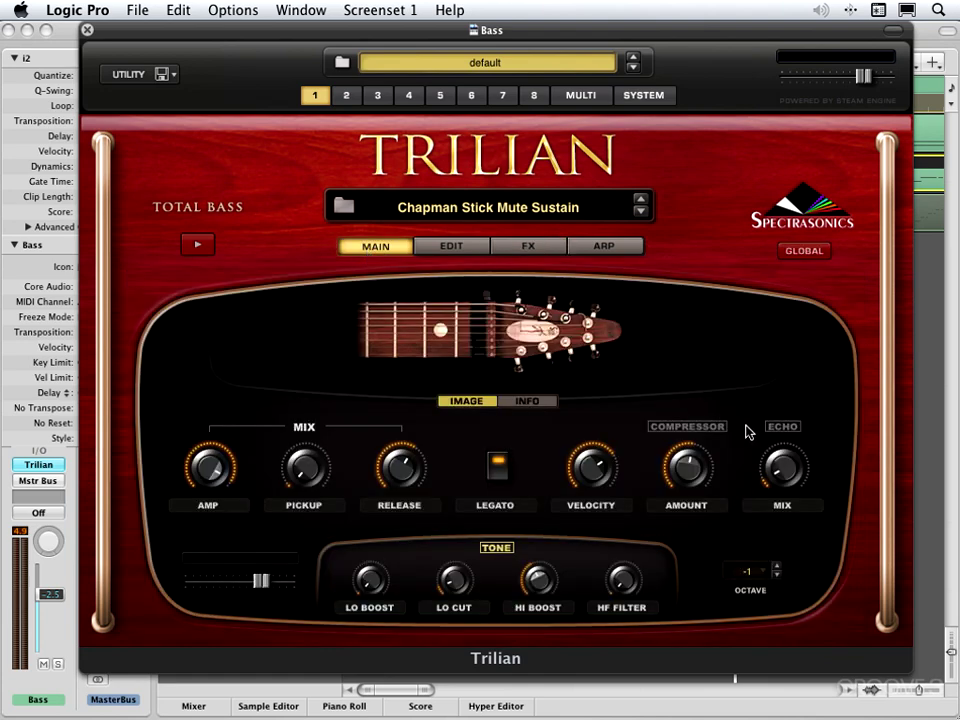
right_click(772, 432)
click(772, 430)
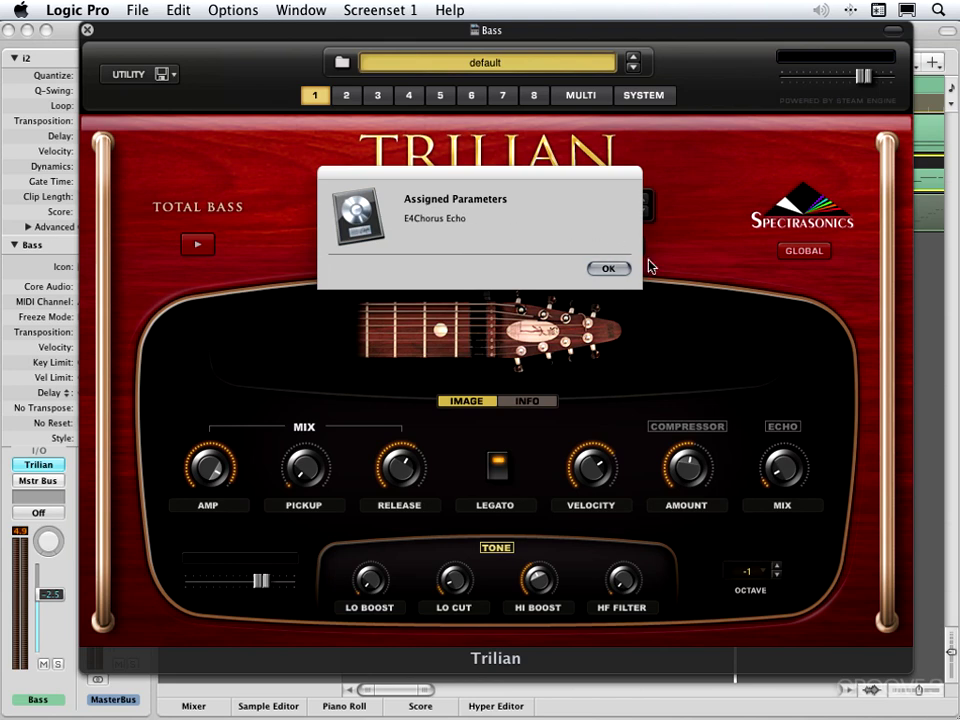
click(608, 270)
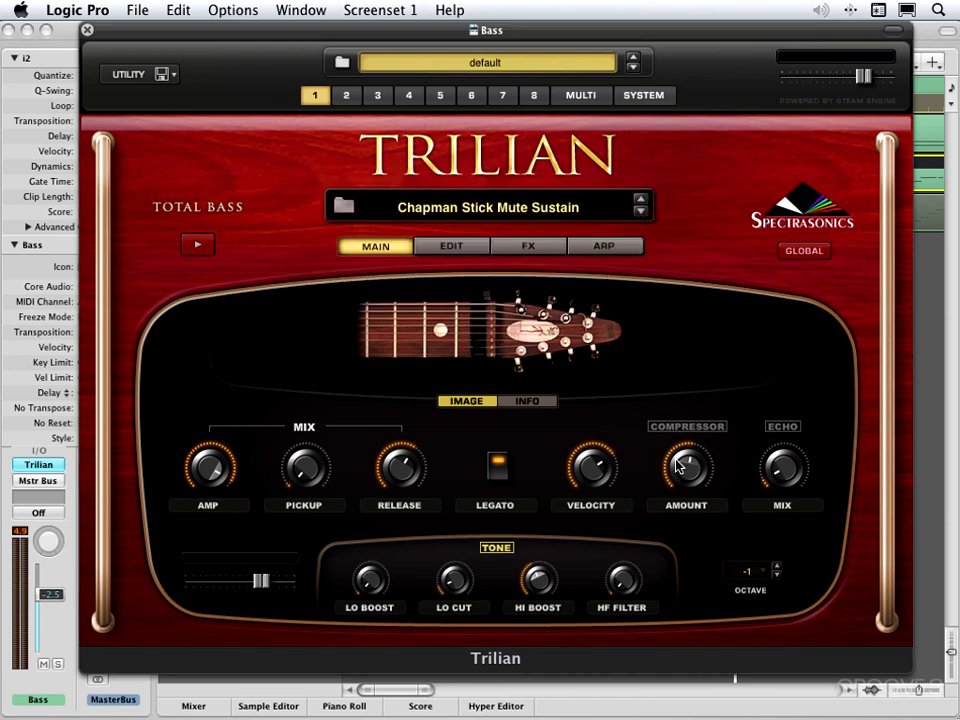
- Confirm the compressor Amount knob maps to E1Threshold and E1Ratio
right_click(683, 470)
click(682, 487)
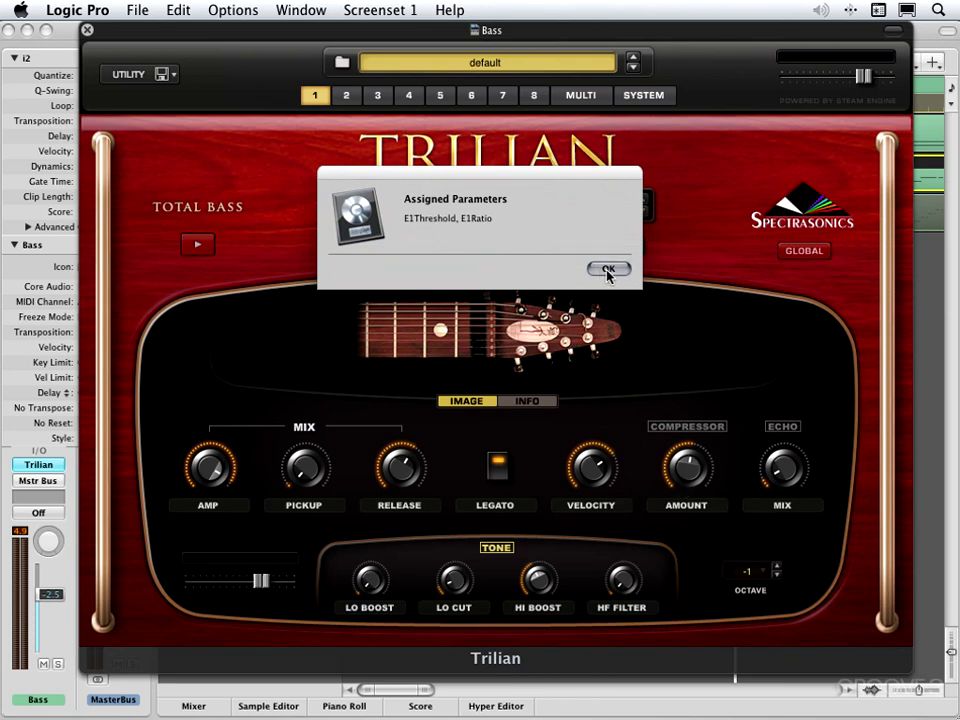
click(608, 268)
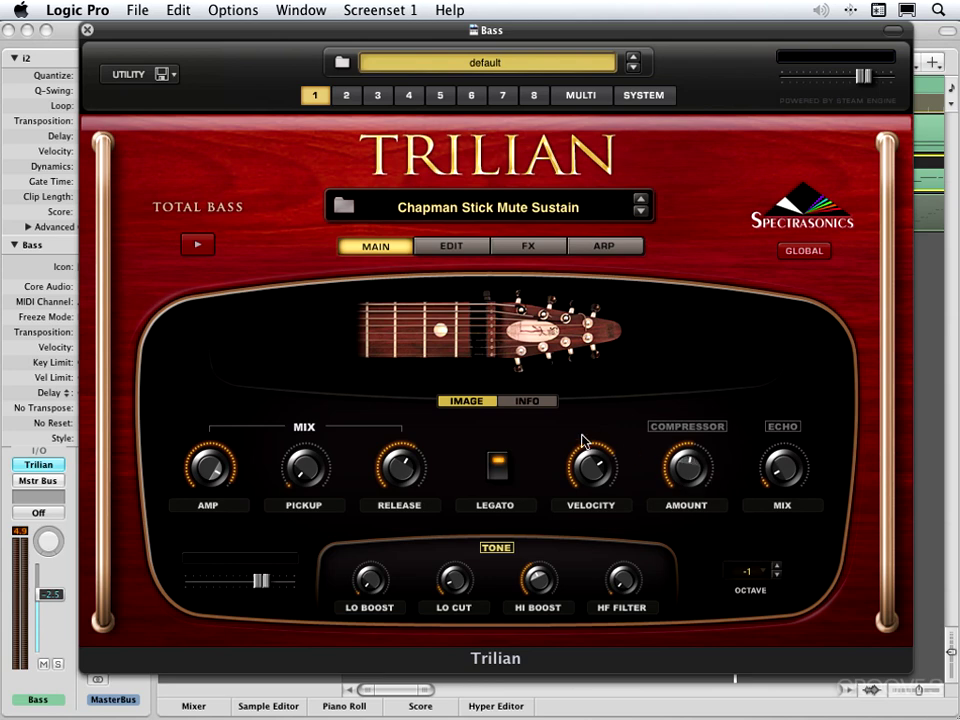
- Assign the compressor Amount knob to the RetroPhaser effect, making its group E2Retro-Phaser
right_click(686, 430)
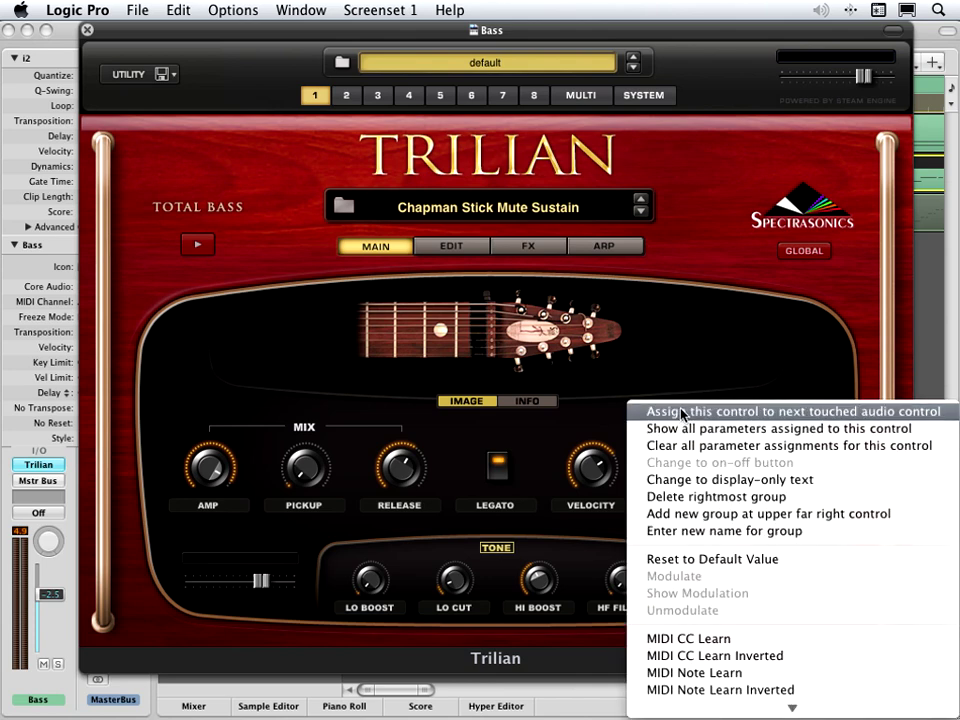
click(682, 412)
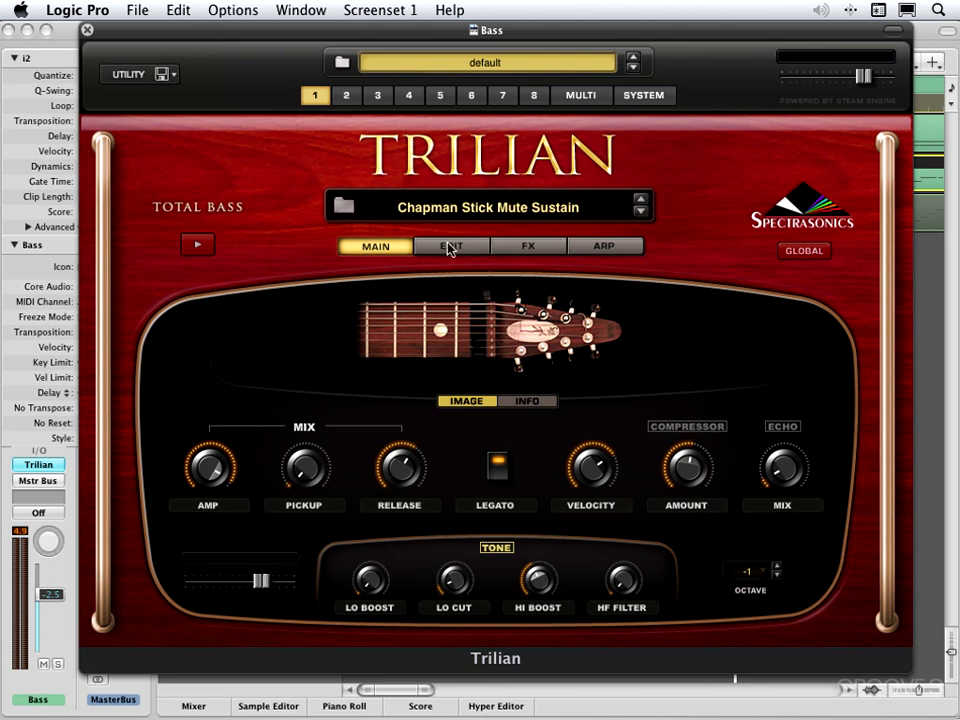
click(528, 246)
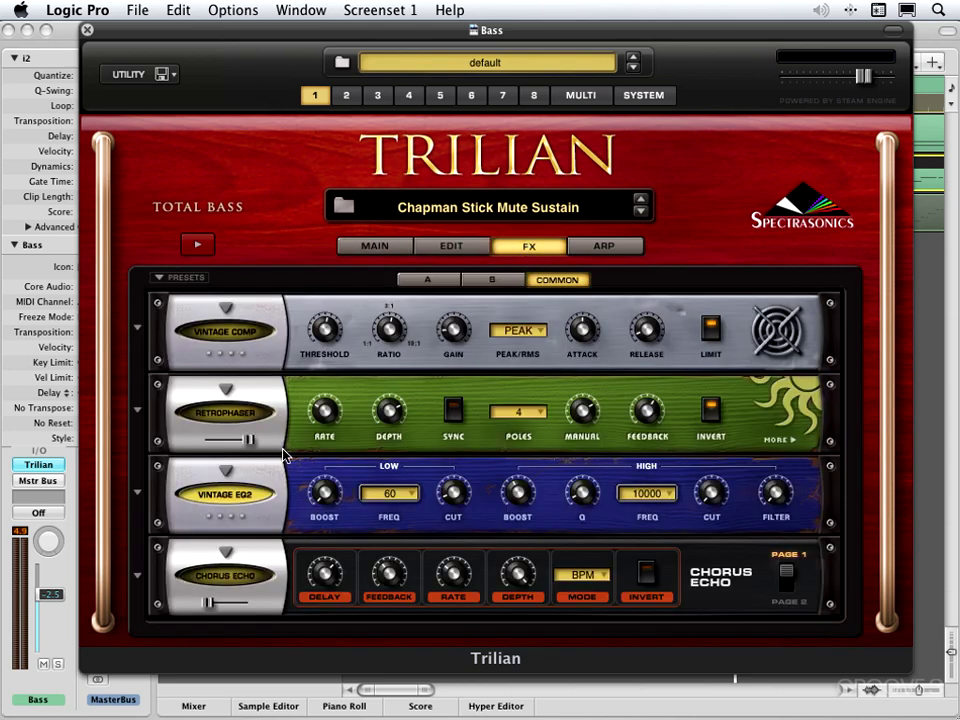
click(228, 414)
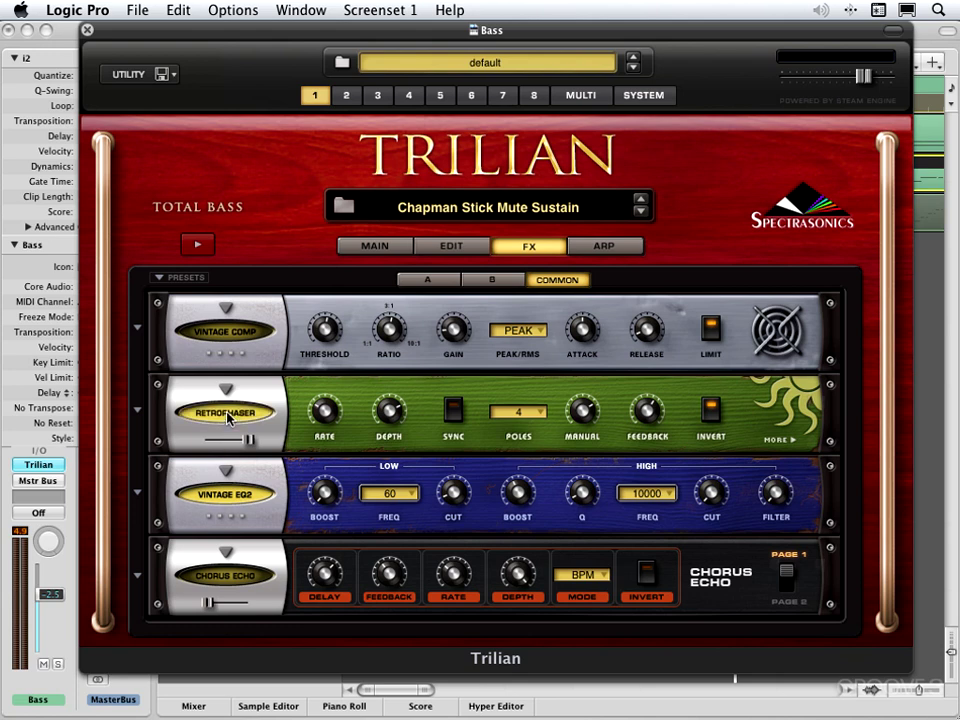
click(395, 248)
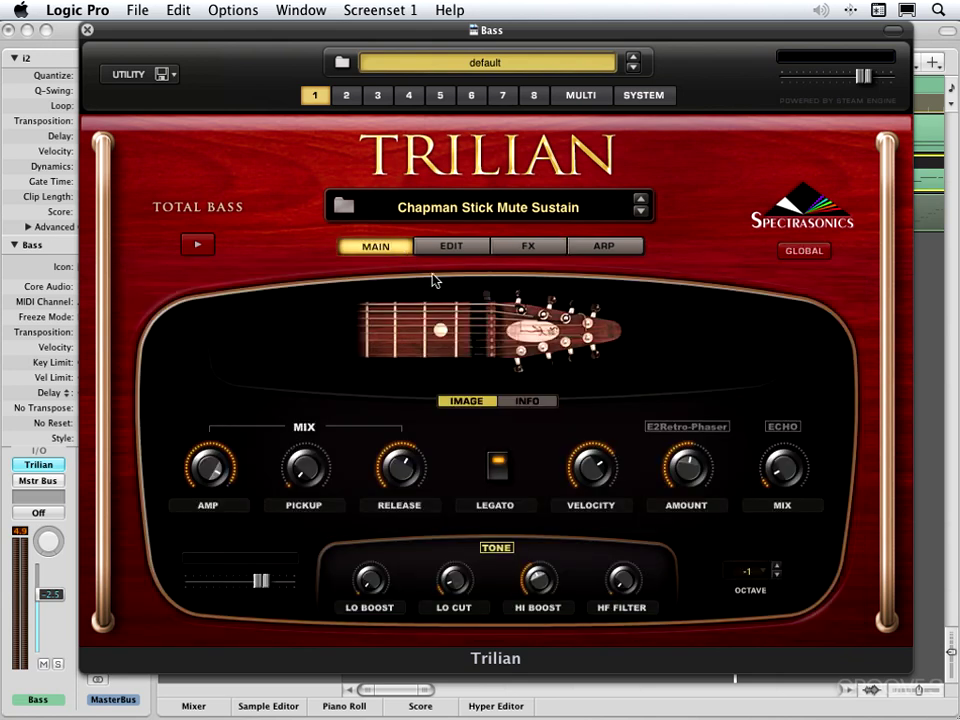
click(692, 430)
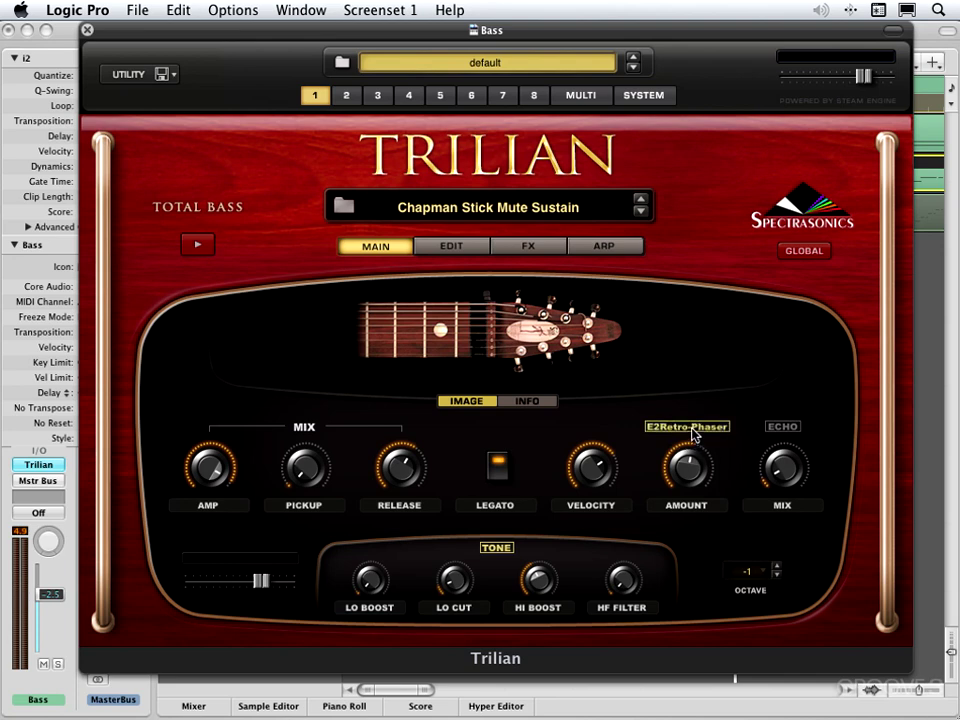
right_click(693, 433)
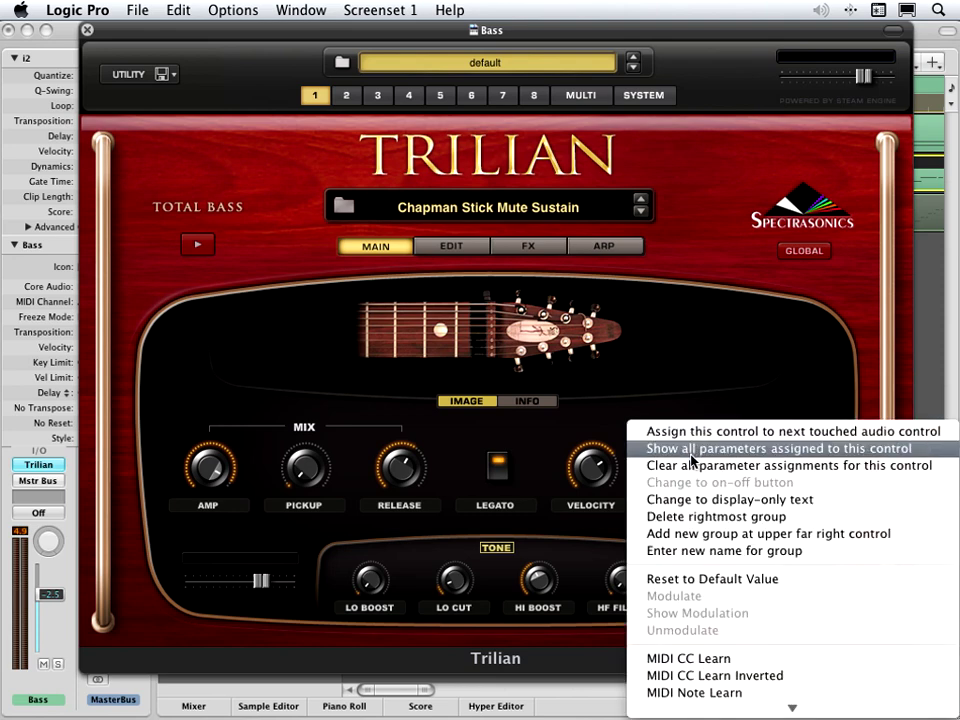
- Rename the E2Retro-Phaser group to 'Phaser' and test the effect by toggling it on and off
click(691, 551)
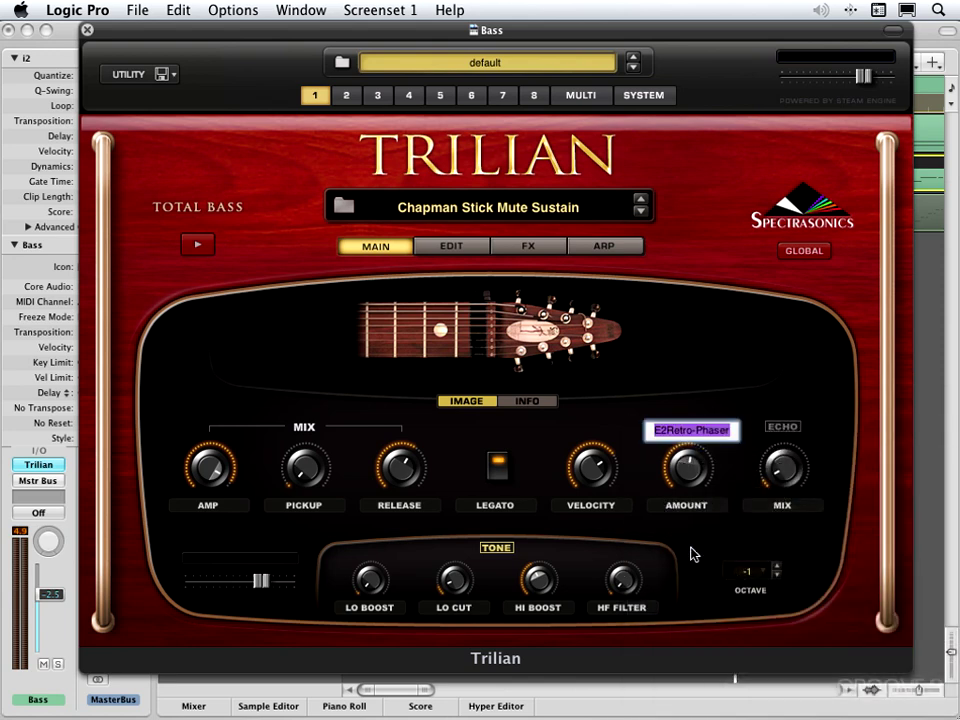
text(Phaser)
key(Return)
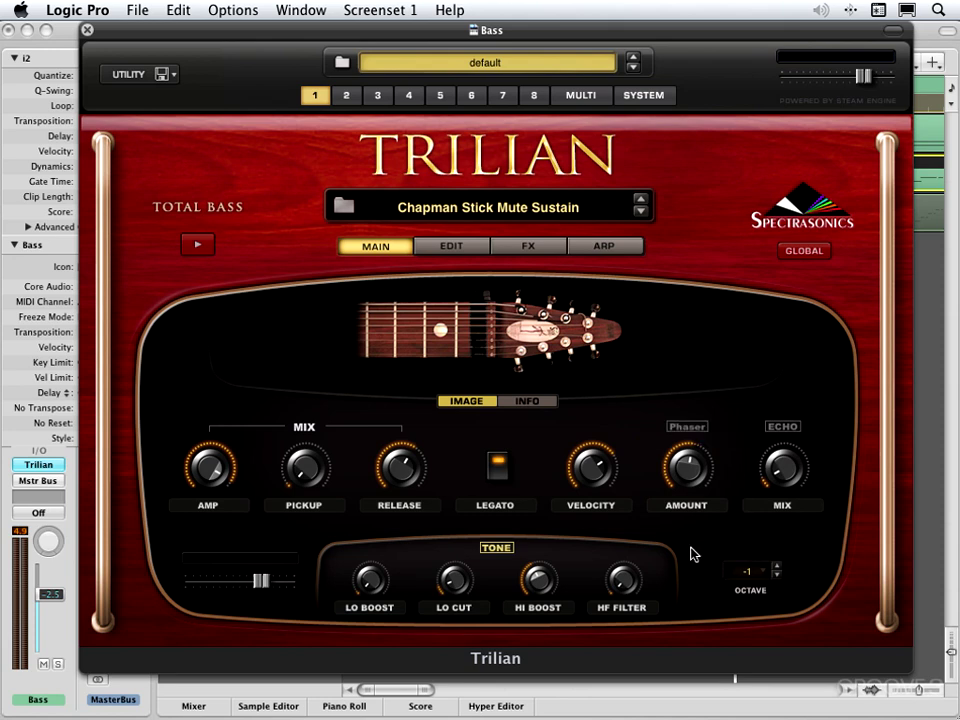
click(689, 428)
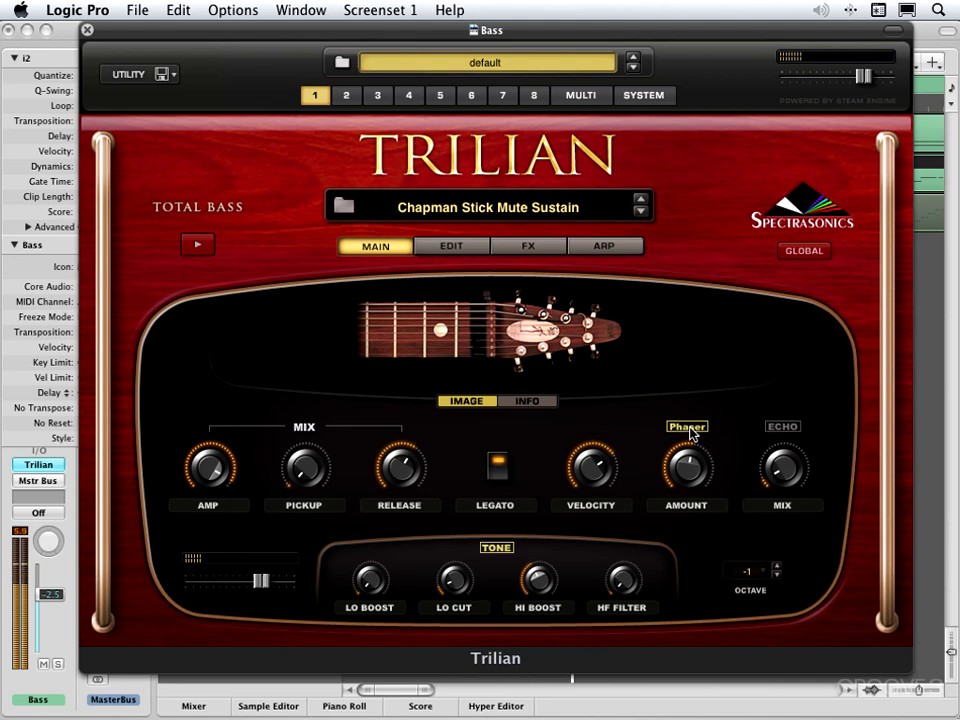
click(688, 427)
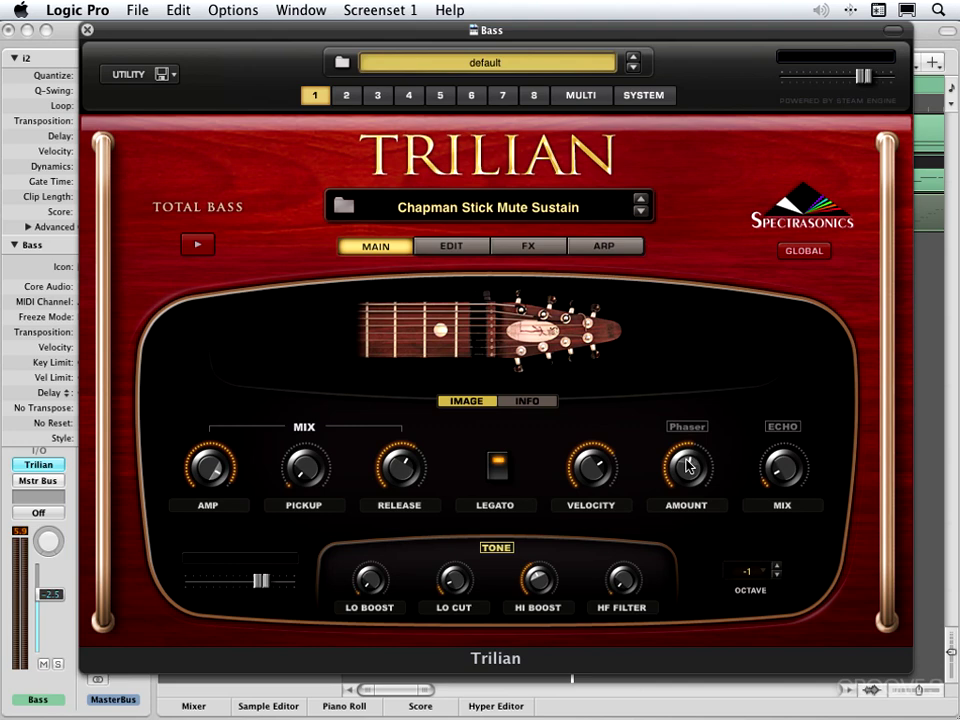
- Reassign the Amount knob to the Retro Phaser's Rate parameter (E2Rate)
right_click(687, 465)
click(681, 452)
click(547, 248)
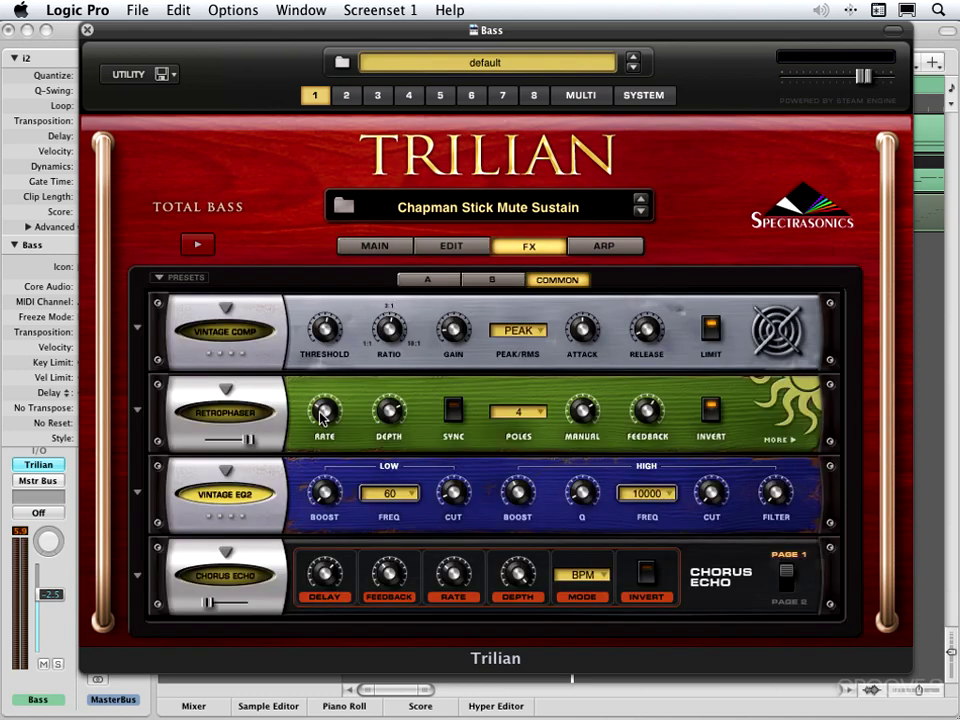
mouse_move(318, 410)
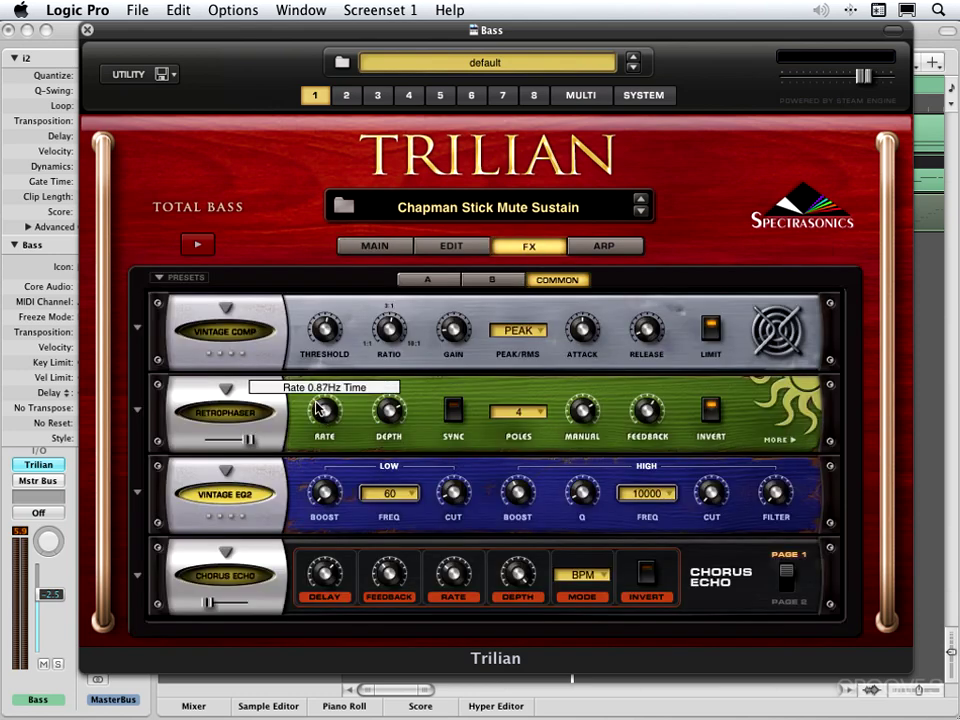
click(377, 249)
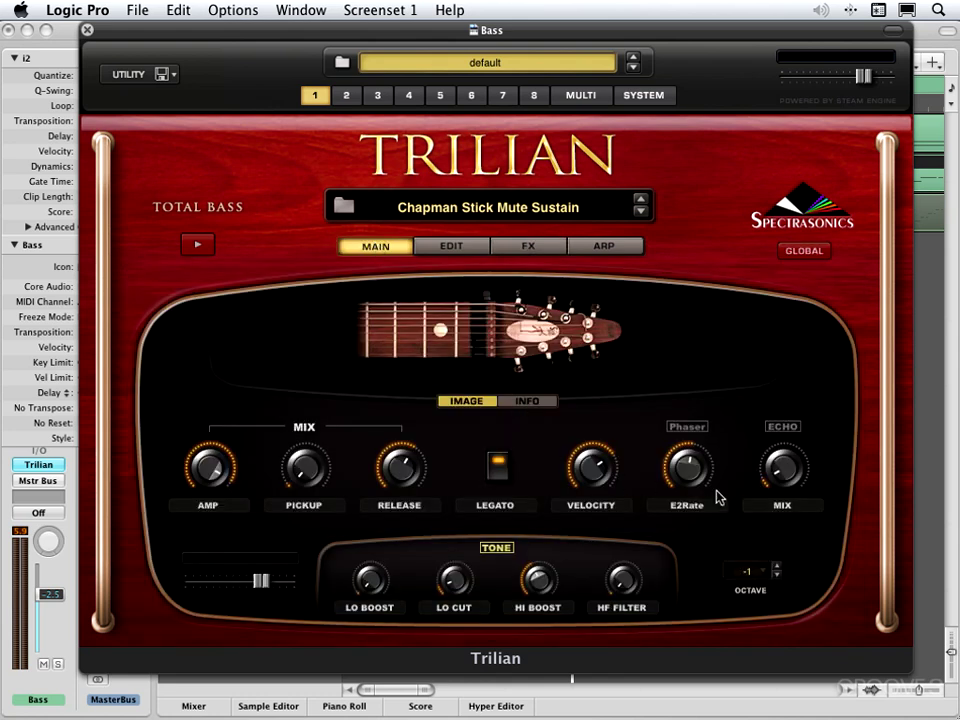
- Reassign the Echo Mix knob to the Retro Phaser's Width parameter (E2Width)
right_click(781, 476)
click(781, 474)
click(535, 247)
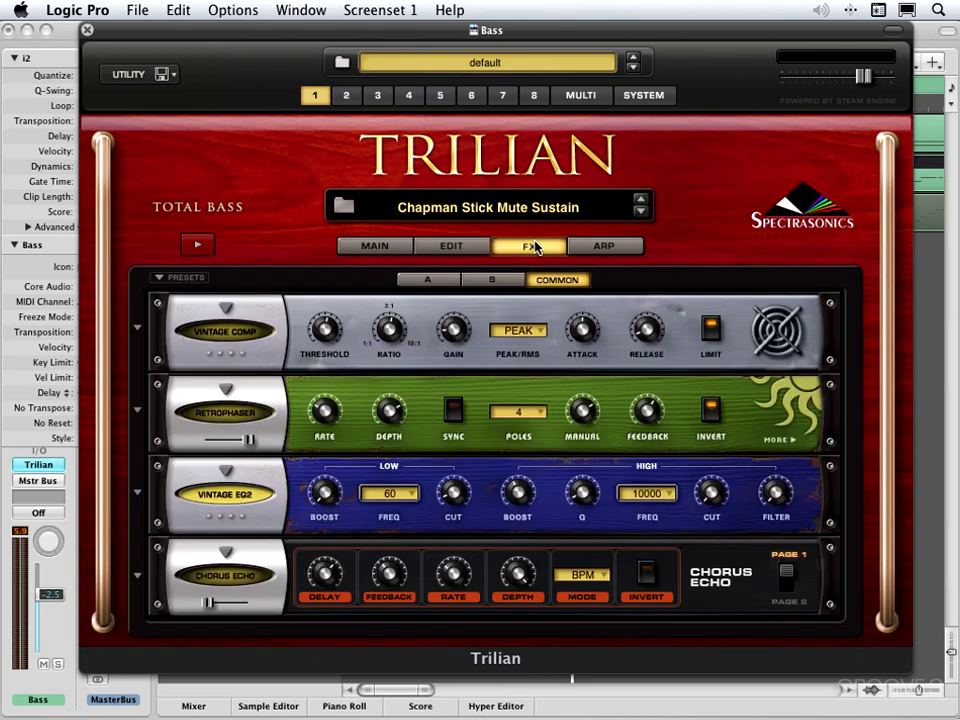
click(786, 441)
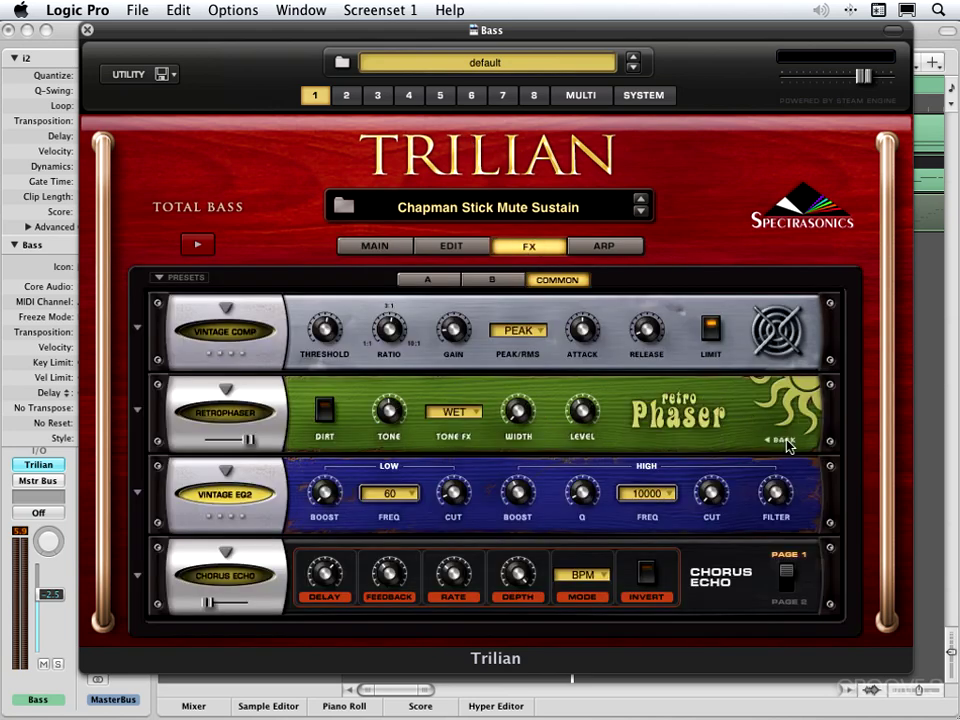
drag(517, 413, 517, 401)
click(363, 249)
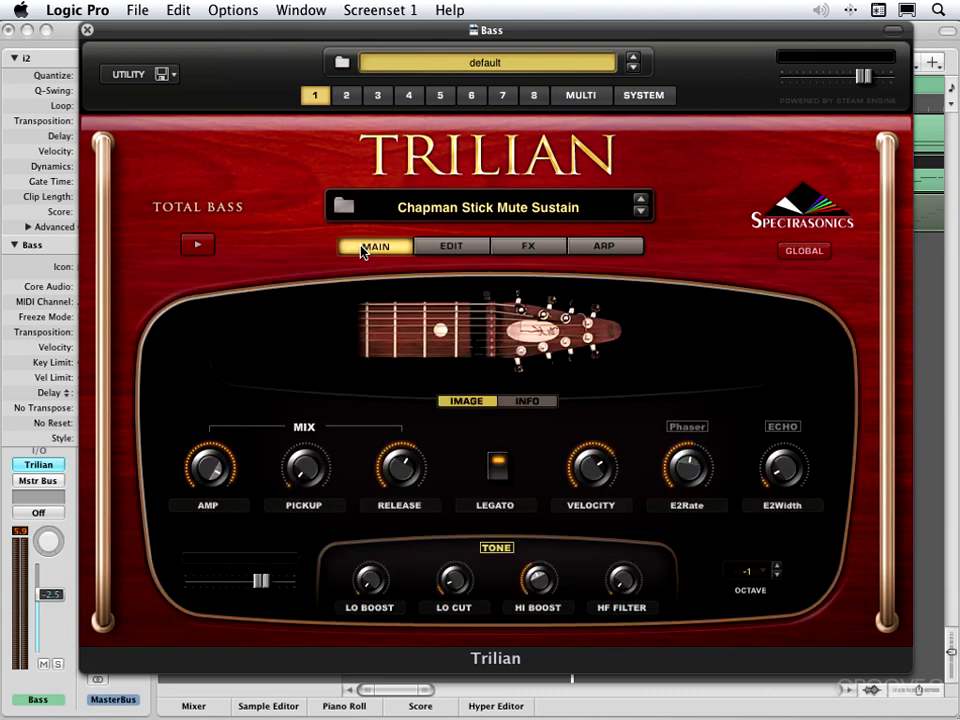
- Delete the Echo group so Phaser spans both knobs, enable Phaser and raise Mix to 50%
right_click(703, 432)
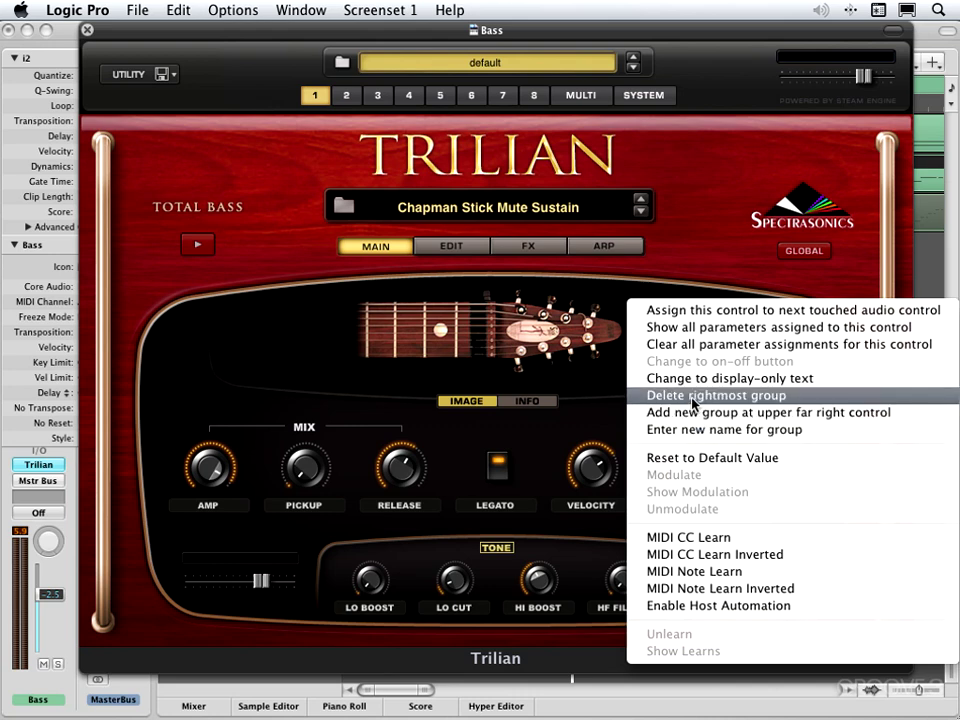
click(694, 396)
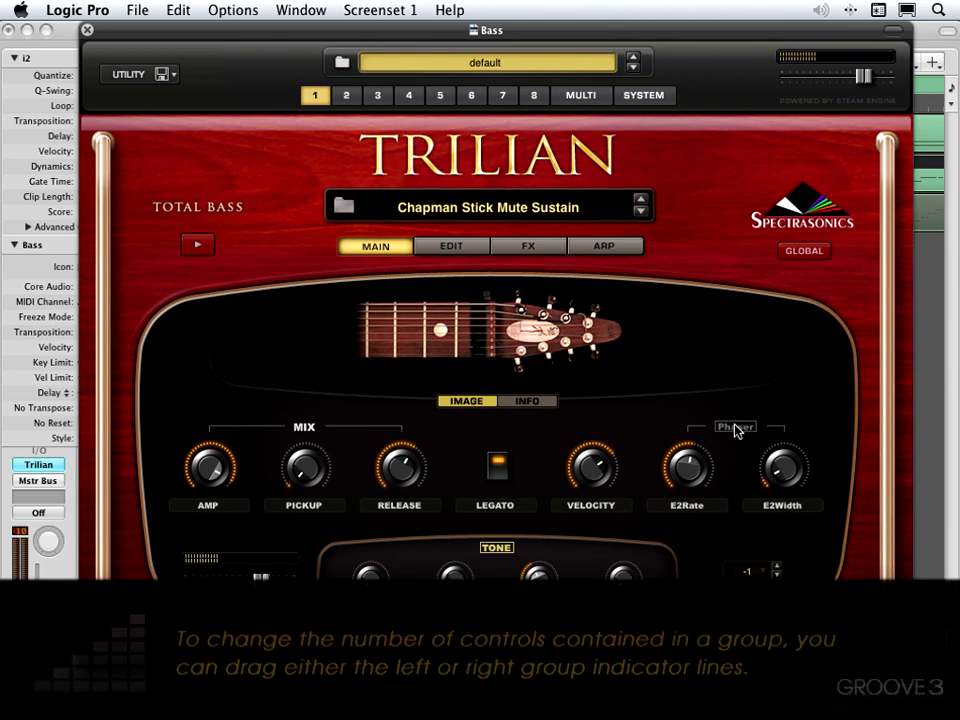
click(736, 428)
drag(760, 430, 755, 375)
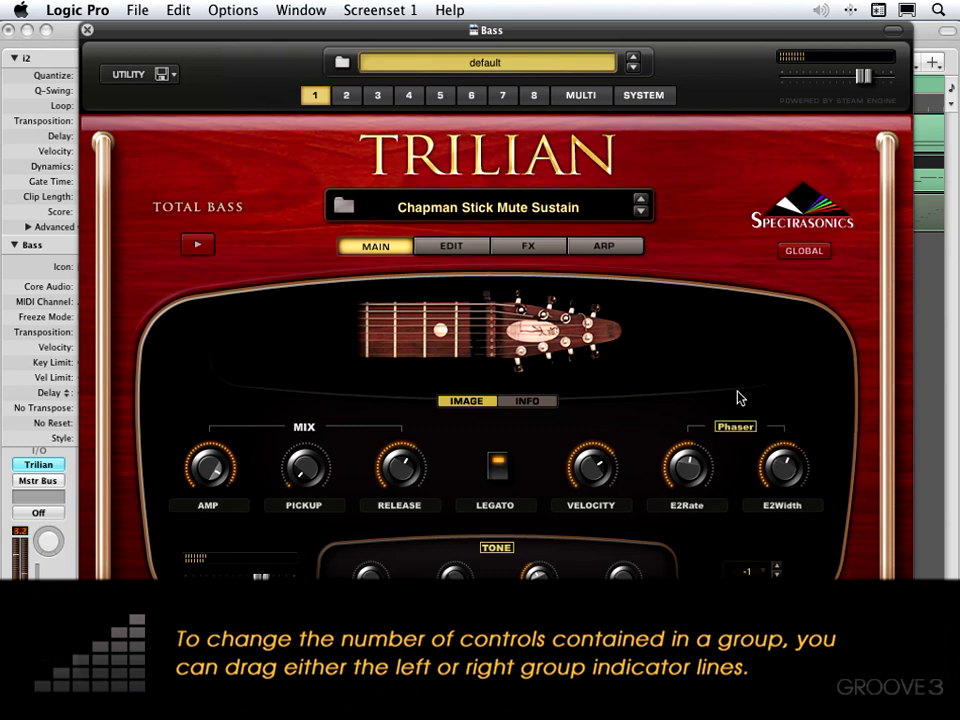
right_click(784, 471)
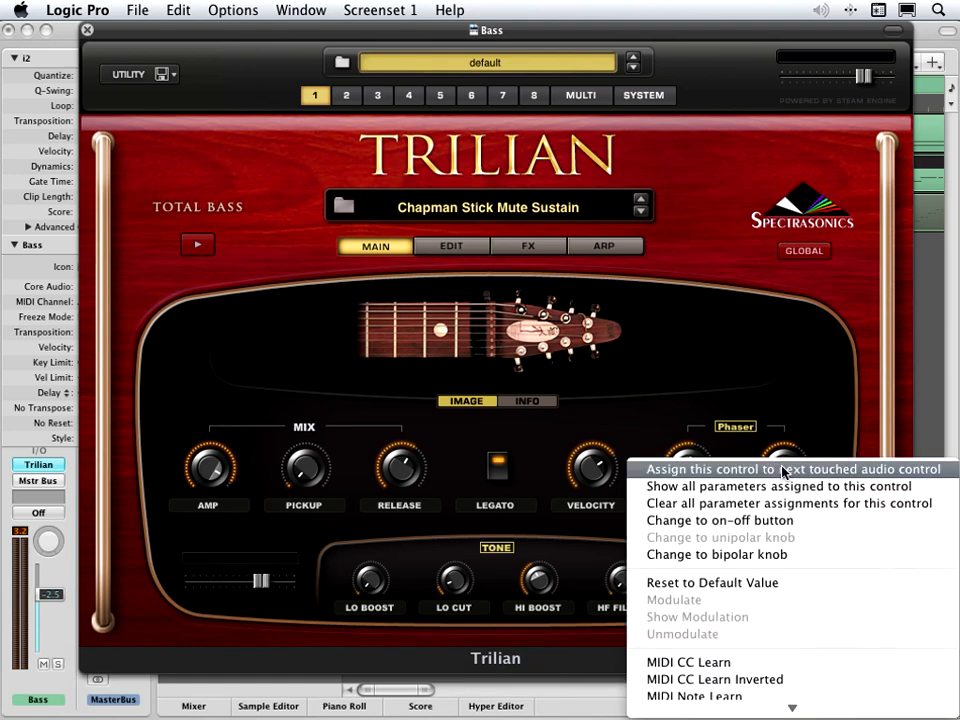
- Make E2Width bipolar, reset it and set it to 0%, then check the Edit page
click(729, 557)
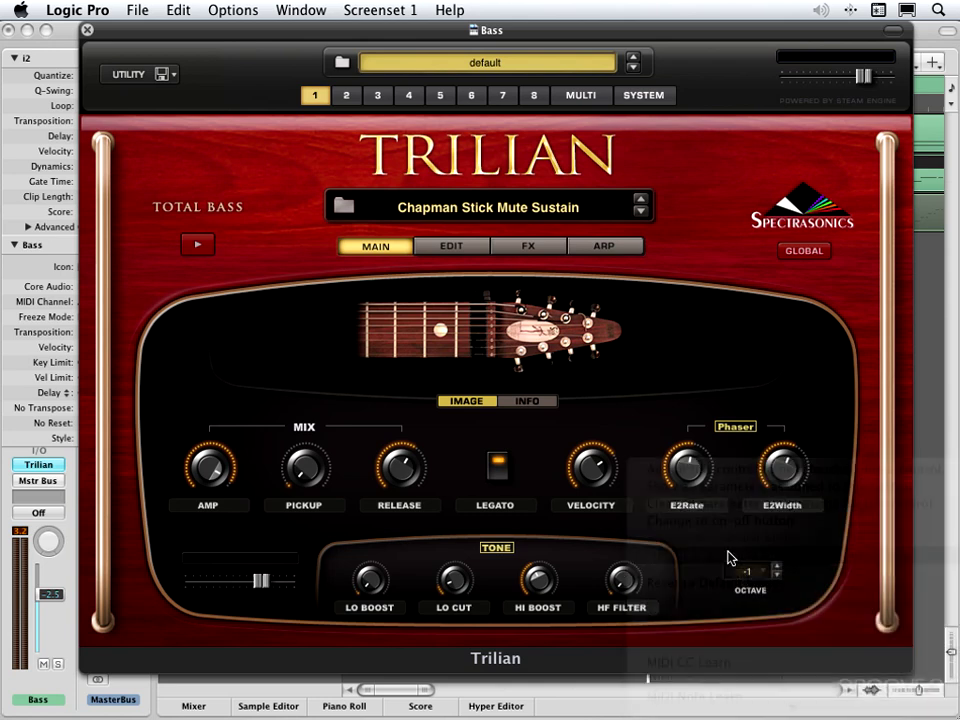
super+click(785, 465)
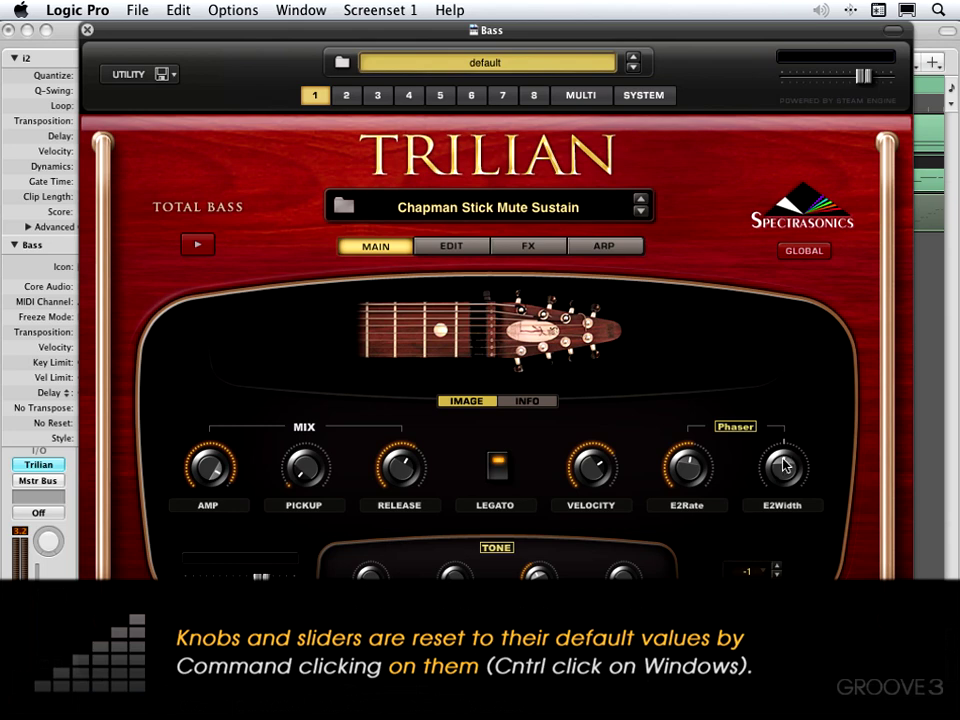
drag(785, 465, 779, 394)
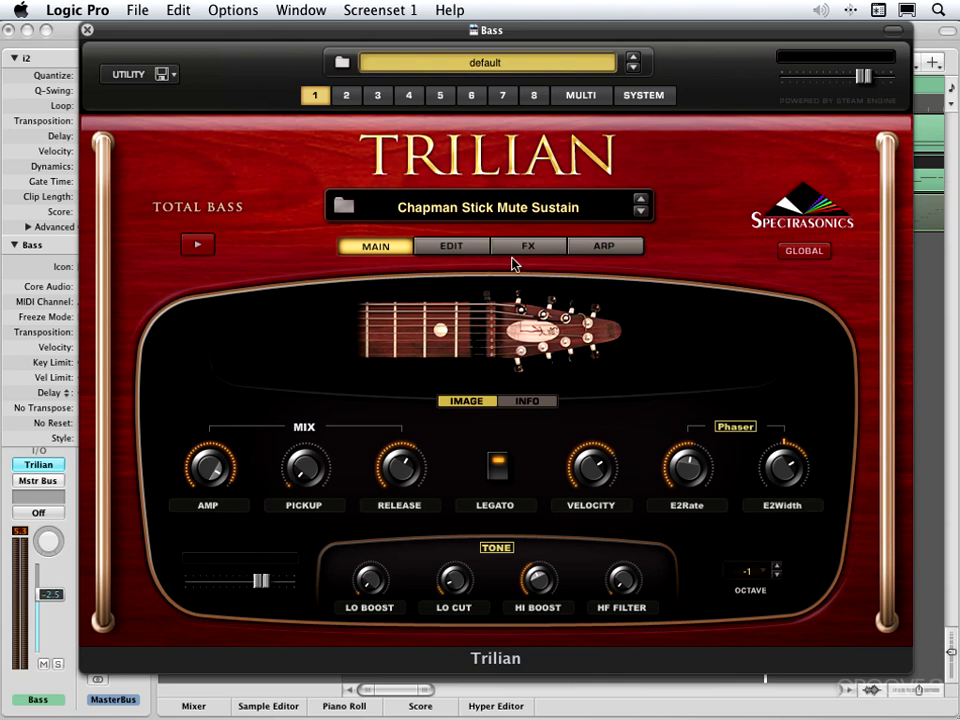
click(455, 246)
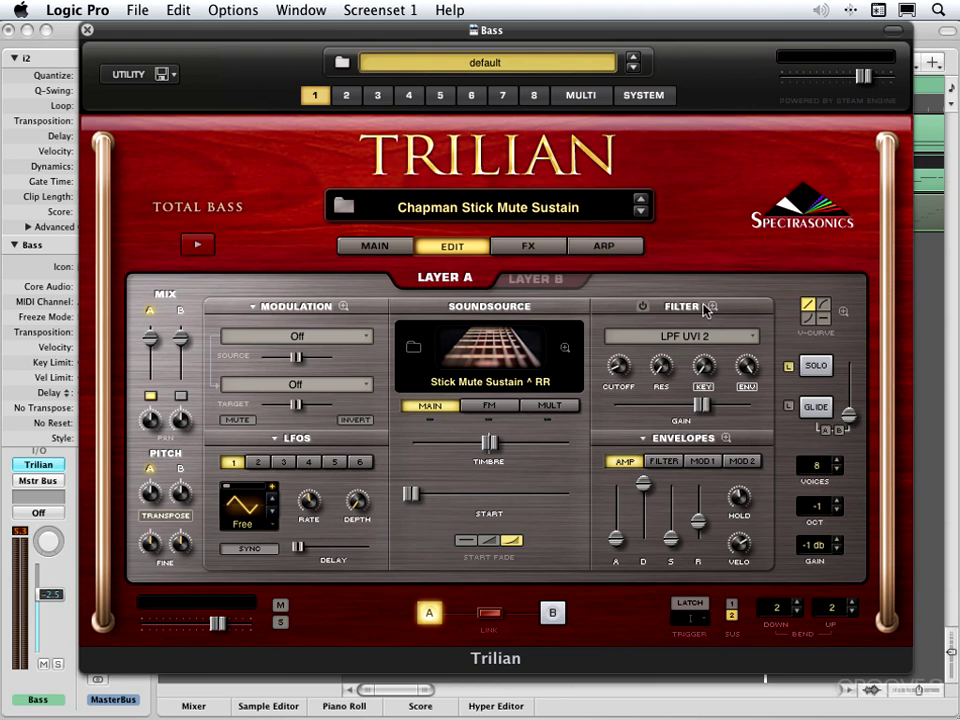
click(375, 247)
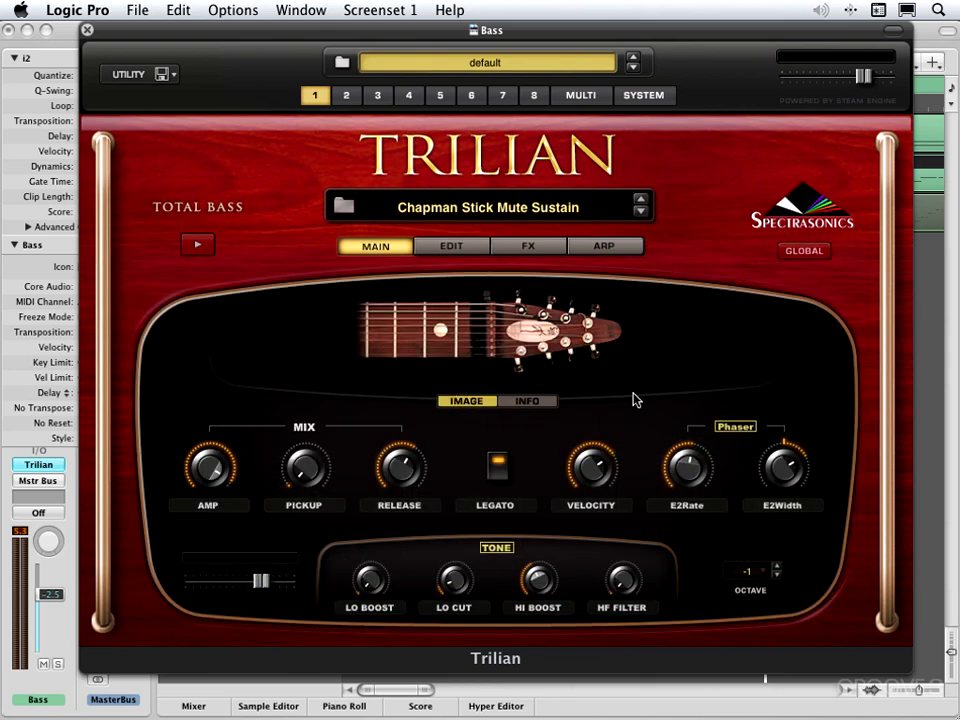